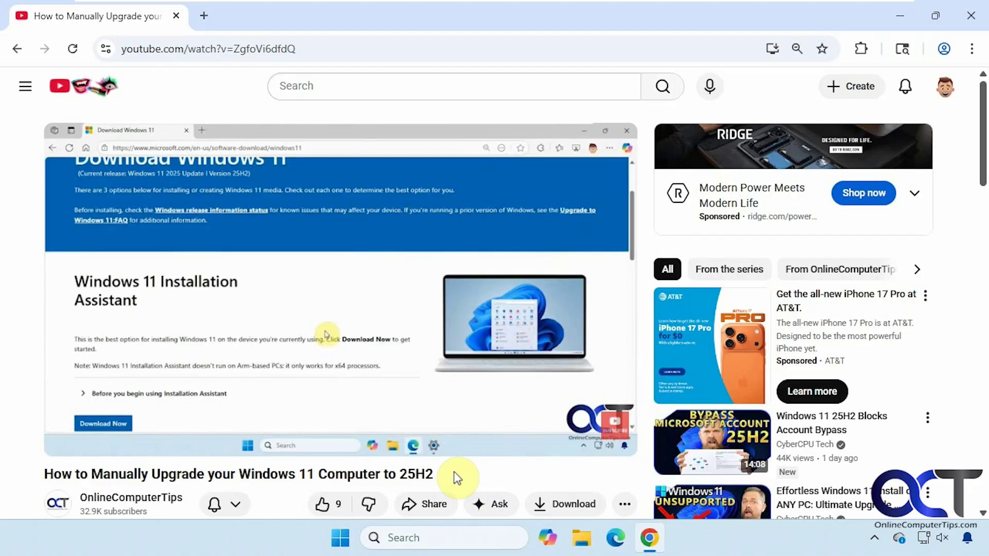
# Step: Open the video's Ask assistant and ask 'How long does it take to perform the upgrade'
pyautogui.click(498, 504)
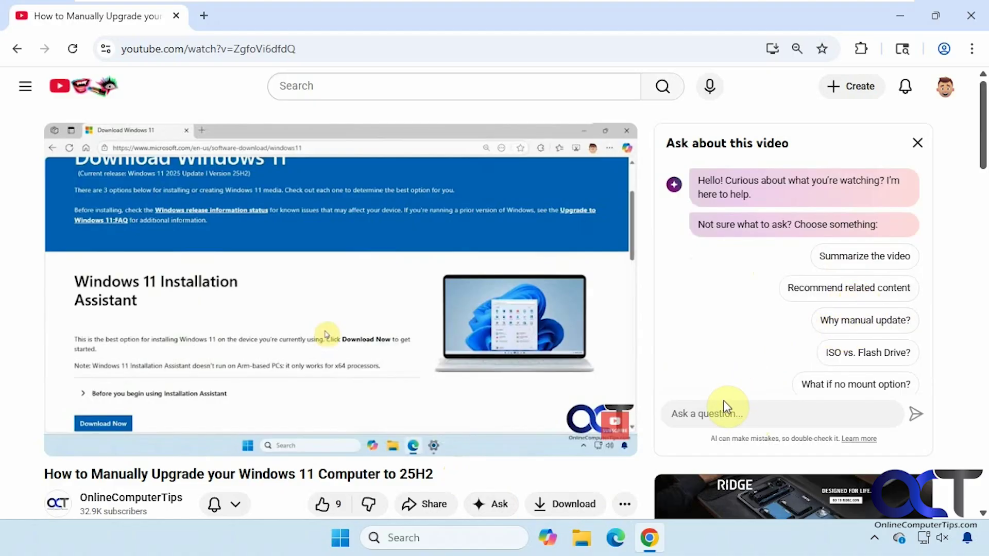
pyautogui.click(720, 413)
pyautogui.write('How ')
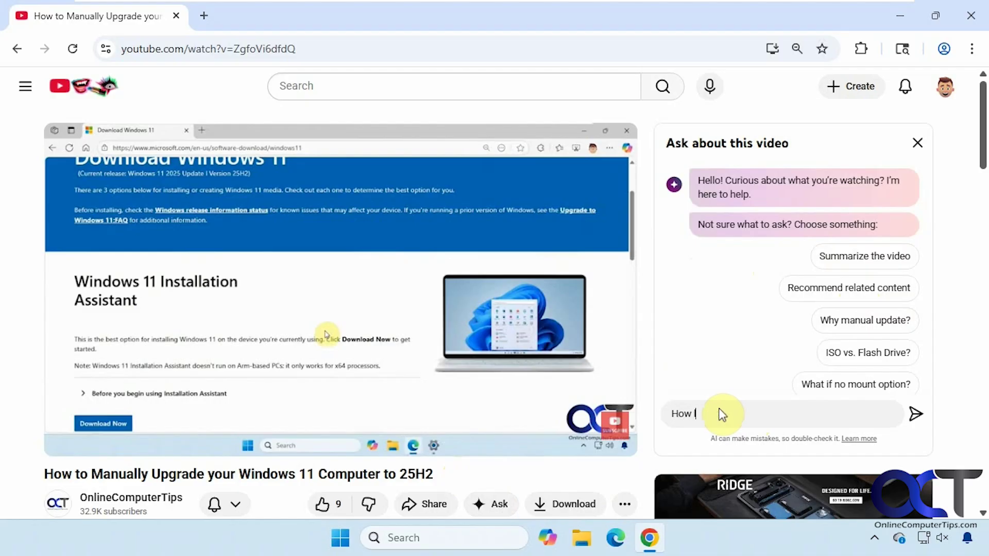
pyautogui.write('long does it take to perform the upgrae')
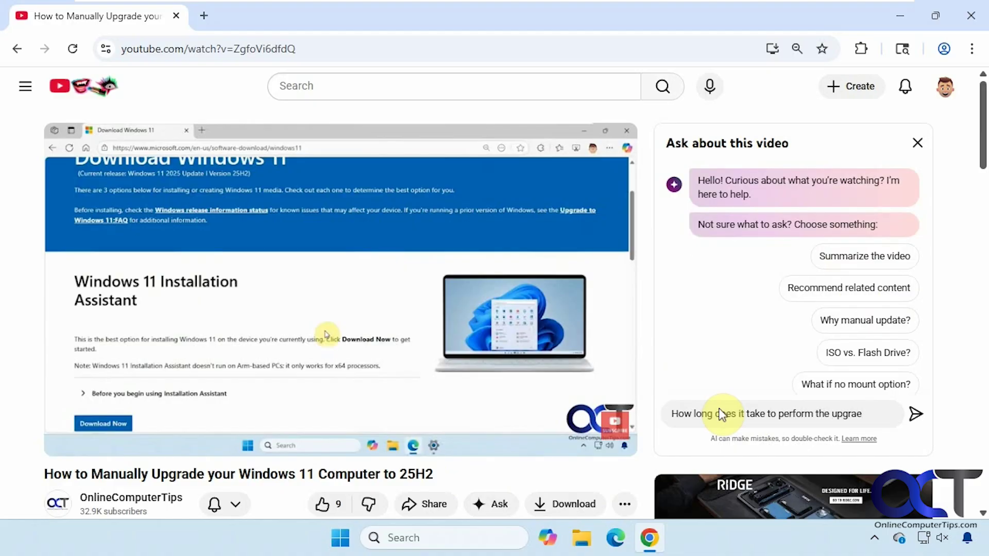
pyautogui.press('BackSpace')
pyautogui.write('de>')
pyautogui.press('Return')
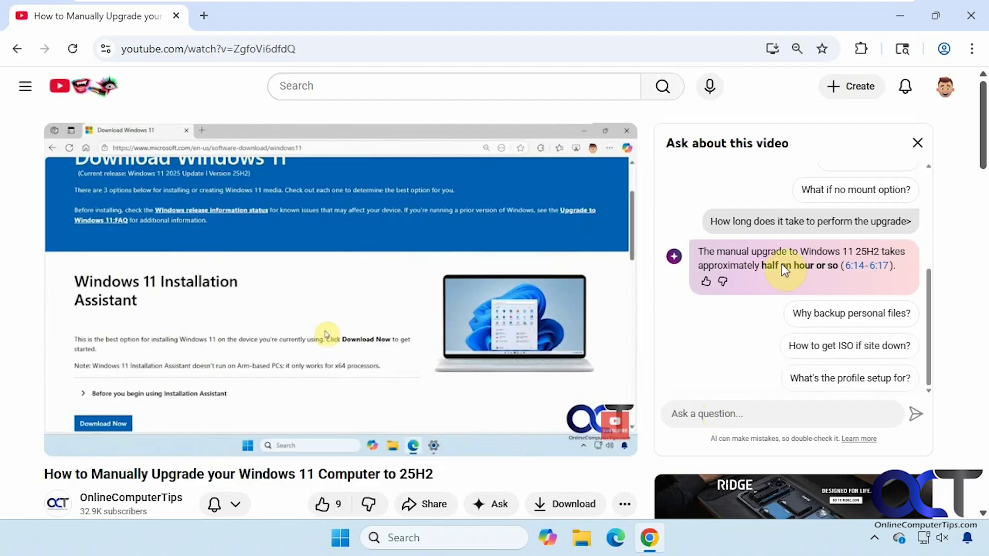
# Step: Jump the video to 6:14, then ask 'Where do I get the Windows ISO file?'
pyautogui.click(862, 273)
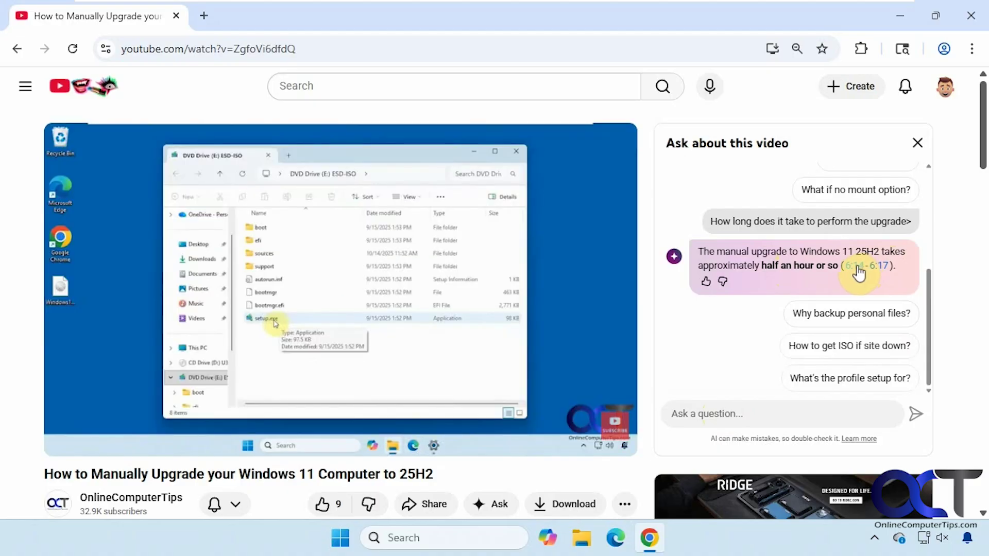
pyautogui.click(747, 414)
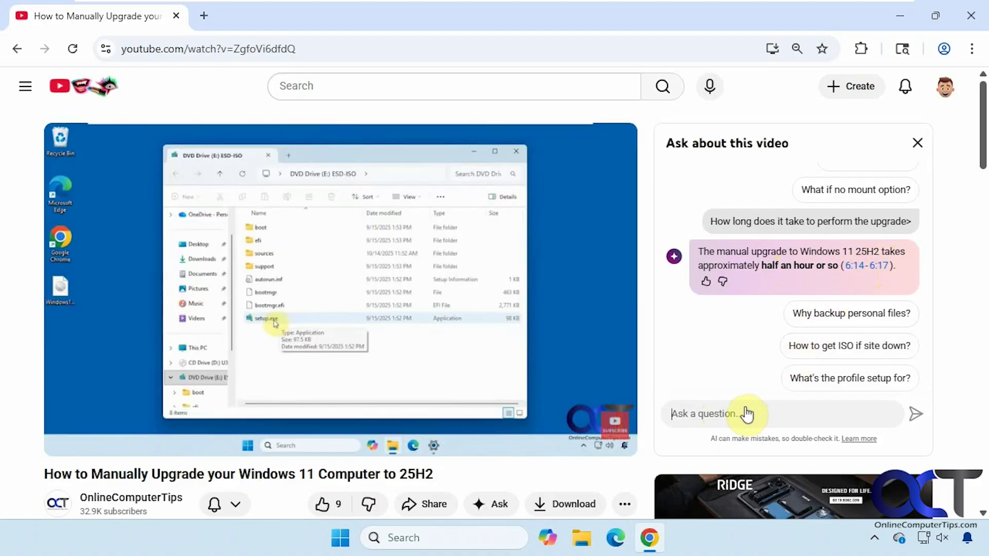
pyautogui.write('Where do I get the Windows ISO')
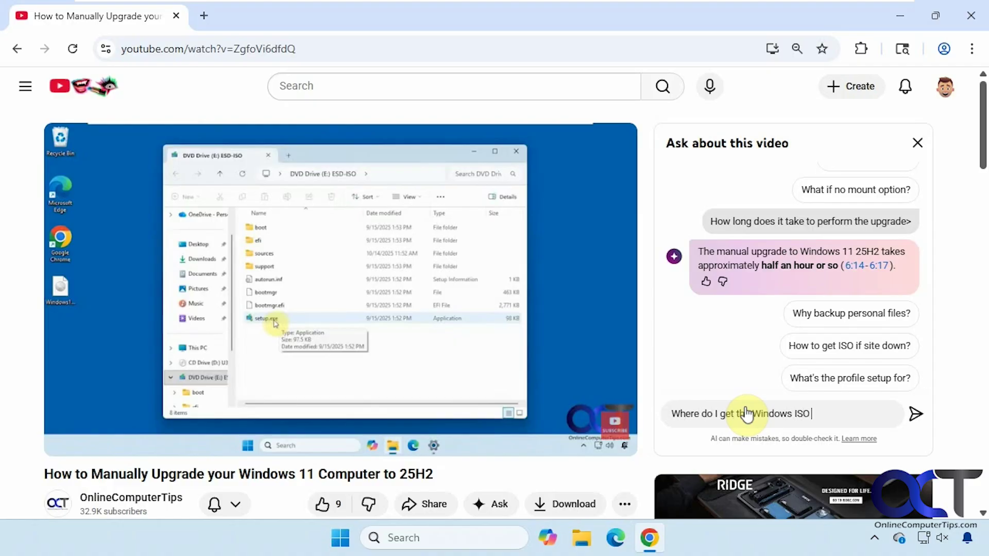
pyautogui.write(' file?')
pyautogui.press('Return')
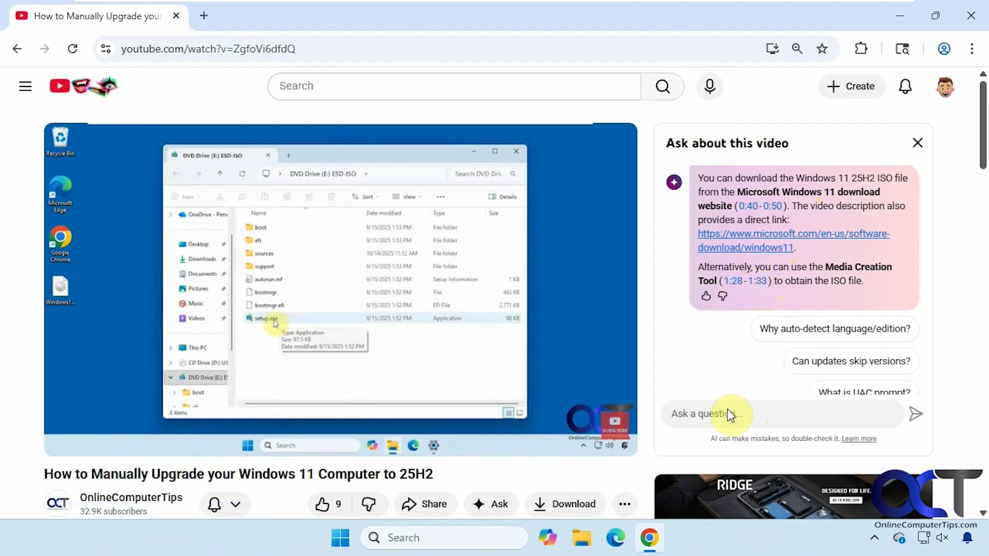
# Step: Ask 'Will it keep my files and apps?' and jump to the cited 3:55 moment
pyautogui.write('Will it keep my files and apps')
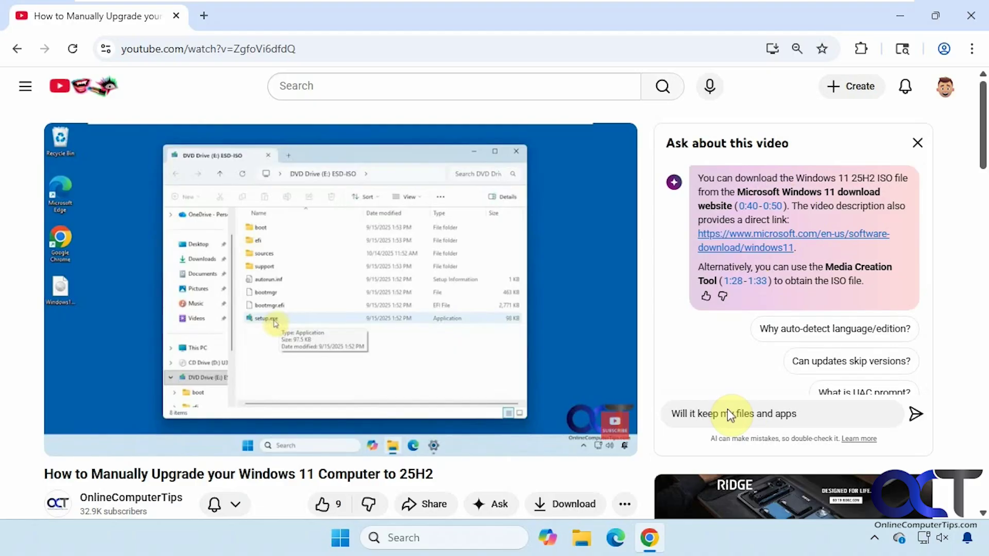
pyautogui.write('?')
pyautogui.press('Return')
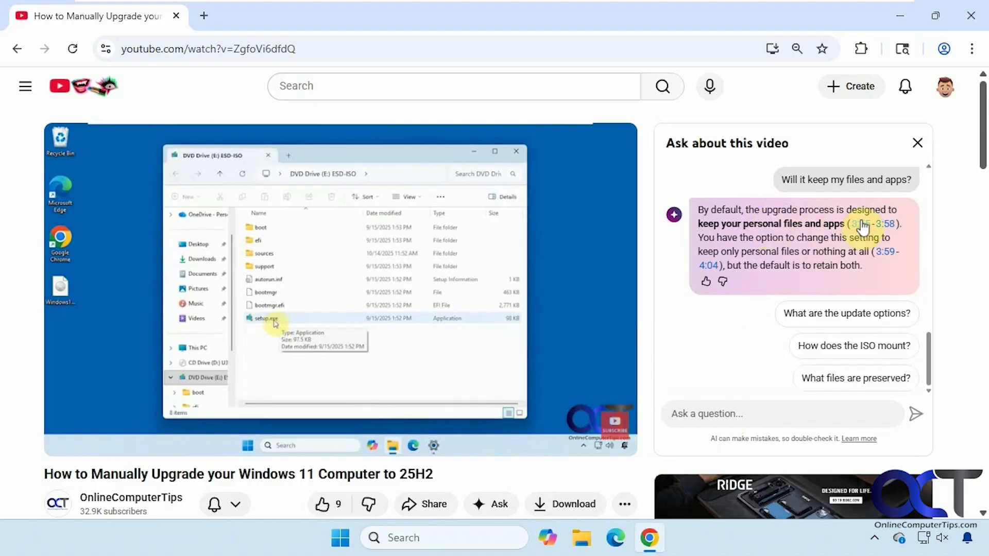
pyautogui.click(863, 225)
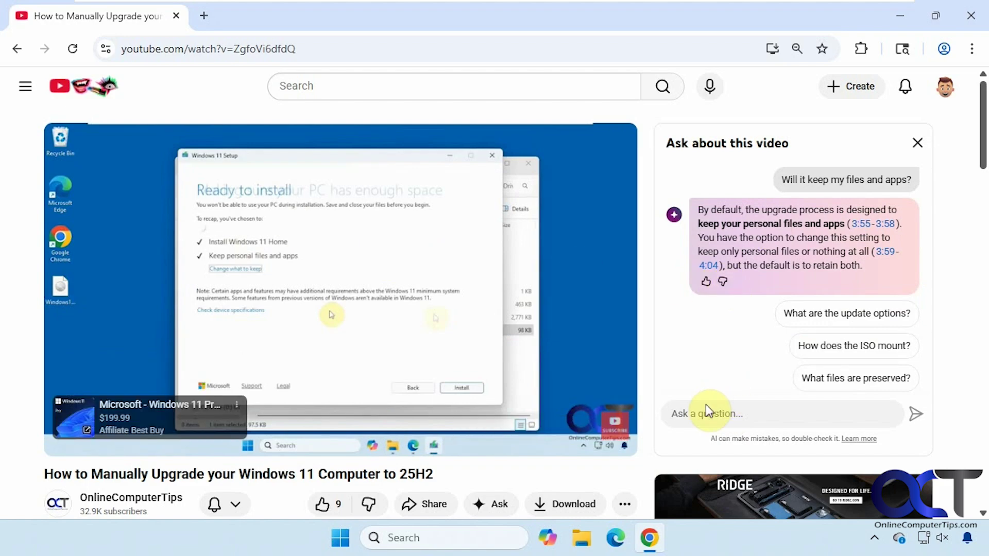
# Step: Ask the assistant 'Will it affect my user profile?'
pyautogui.write('Will it affect my user profile')
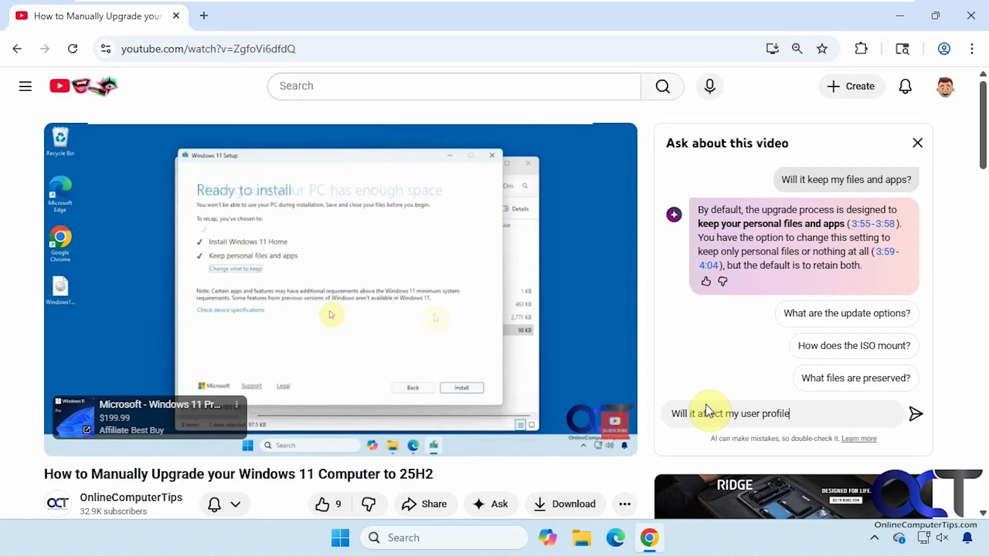
pyautogui.write('?')
pyautogui.press('Return')
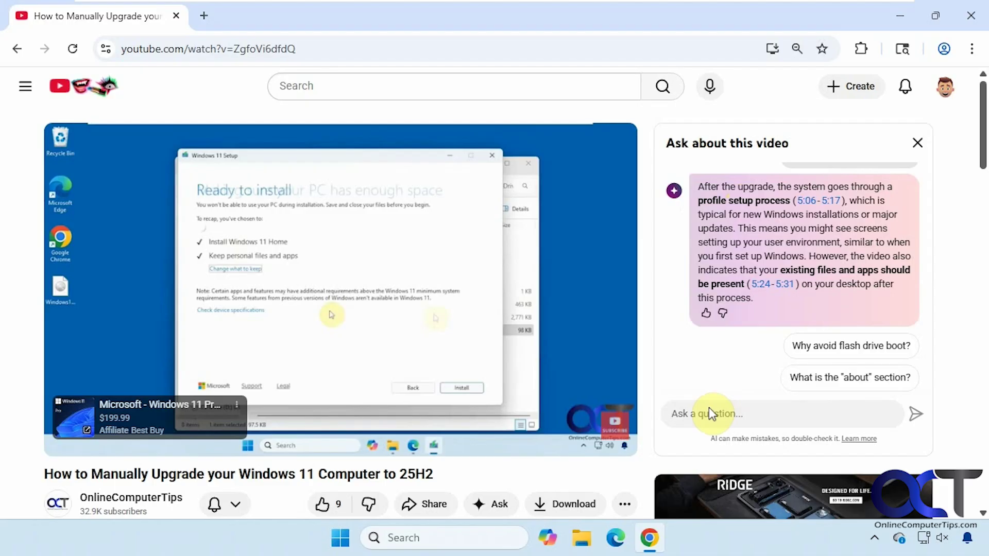
# Step: Ask 'Will I need to reinstall my printer?', read the full answer, and return to the Ask box
pyautogui.write('Will I need to reinstall my printer?')
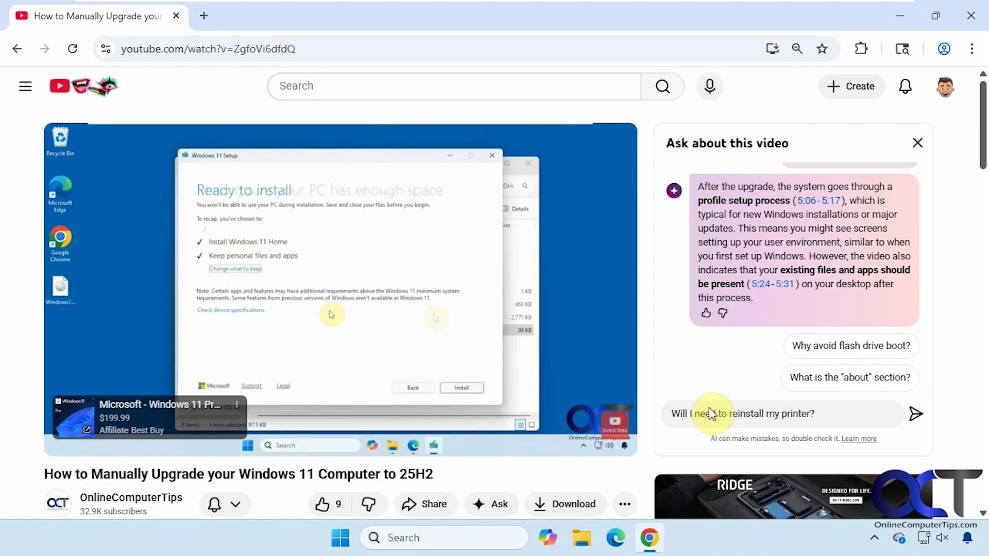
pyautogui.press('Return')
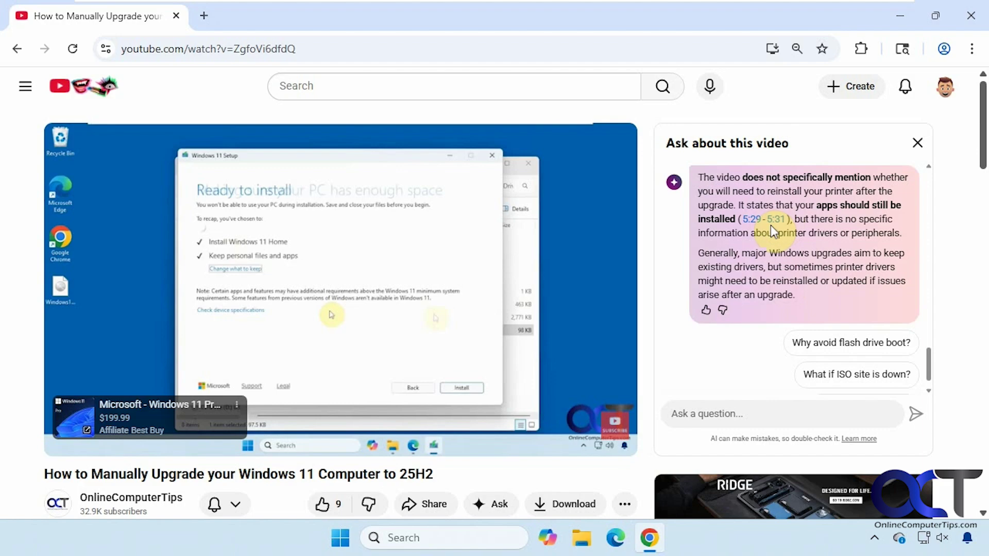
pyautogui.scroll(-1, 844, 298)
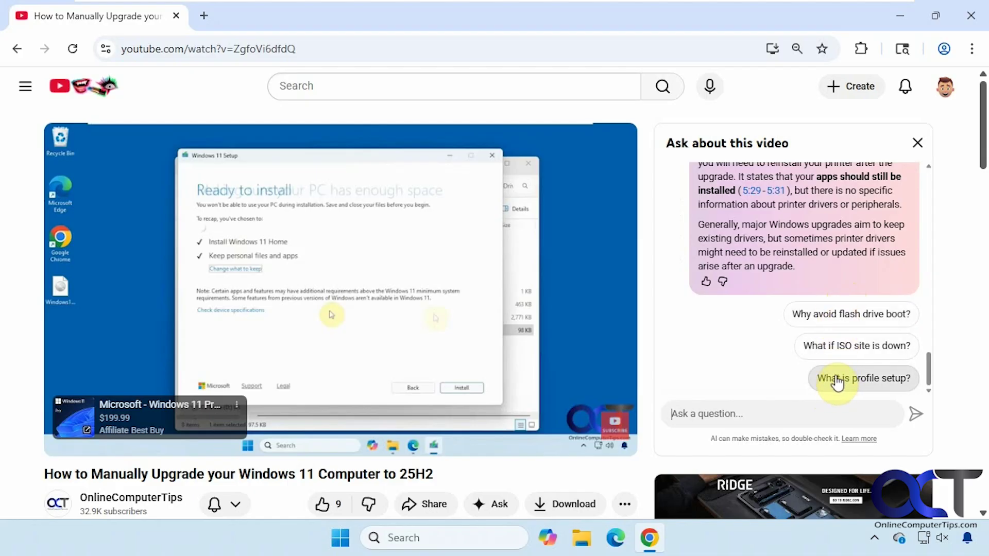
pyautogui.click(787, 409)
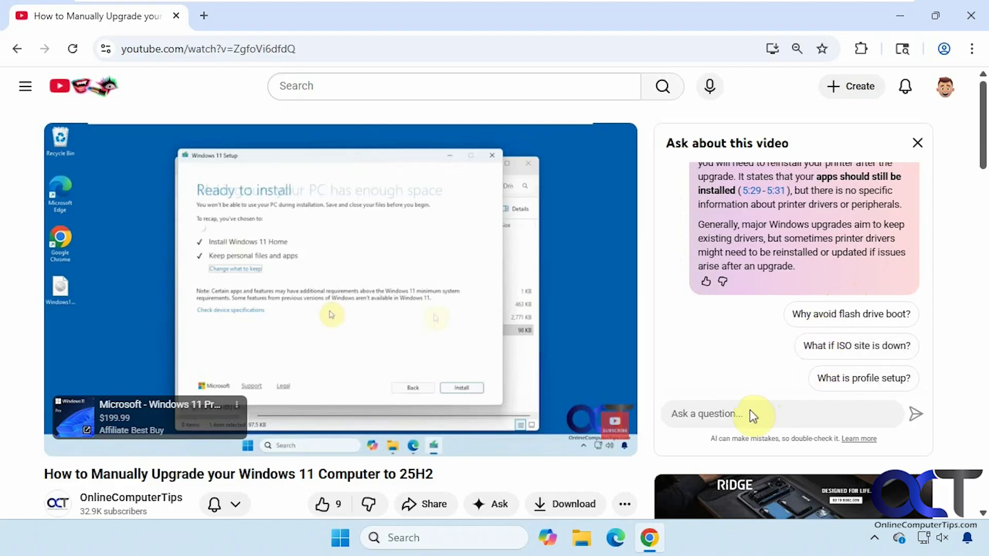
# Step: Ask 'Are there any similar videos you can show me?' and page three cards through the recommendations
pyautogui.write('Are there any similar vid')
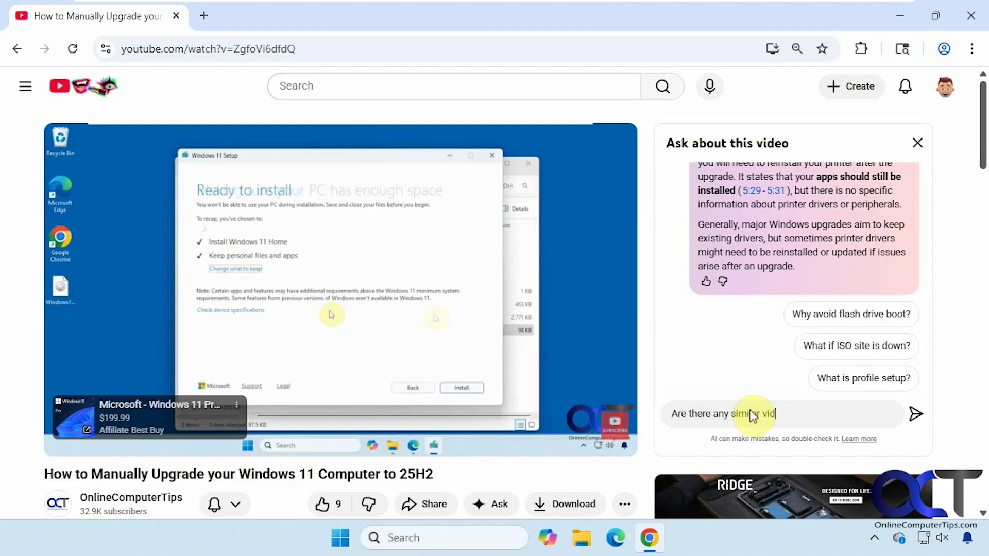
pyautogui.write('eos you can show me?')
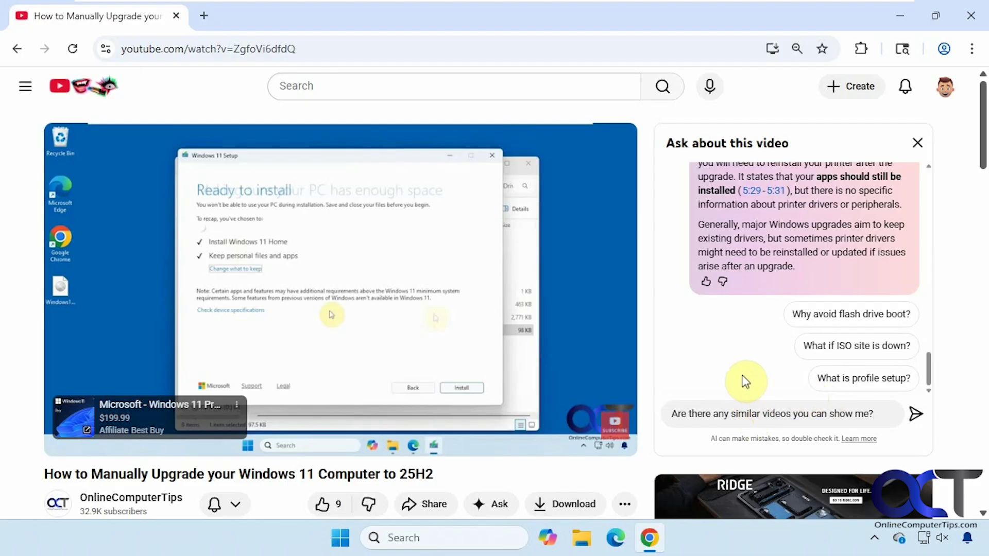
pyautogui.press('Return')
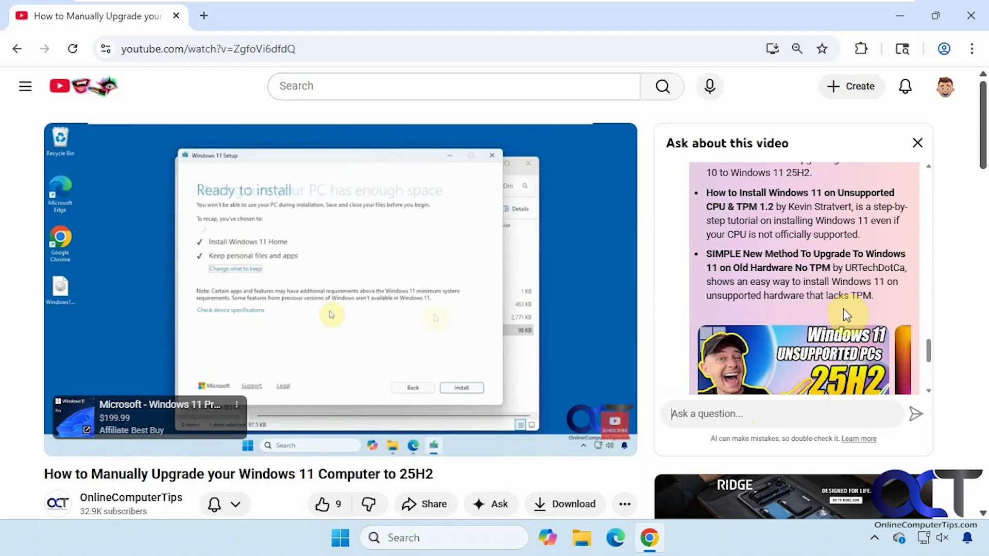
pyautogui.scroll(3, 843, 308)
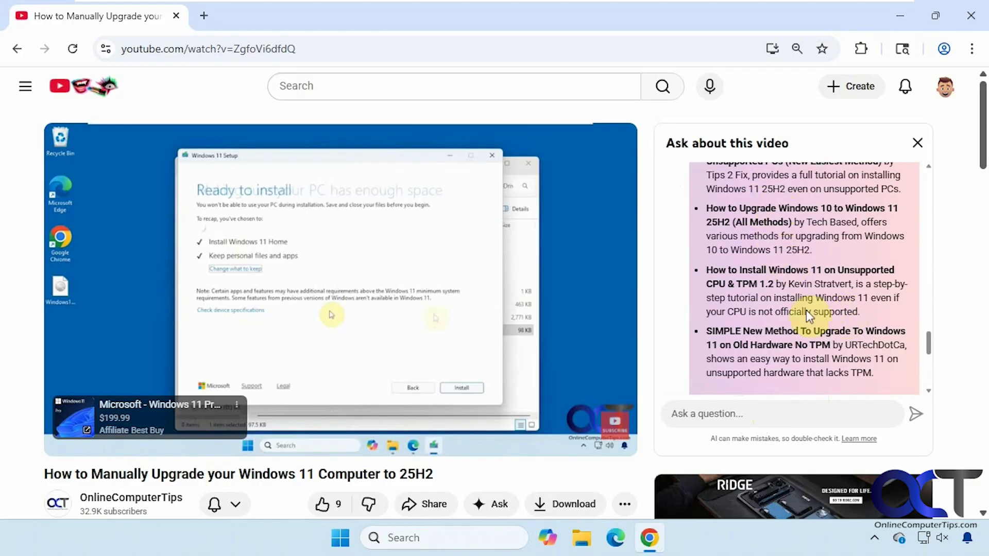
pyautogui.scroll(-3, 806, 310)
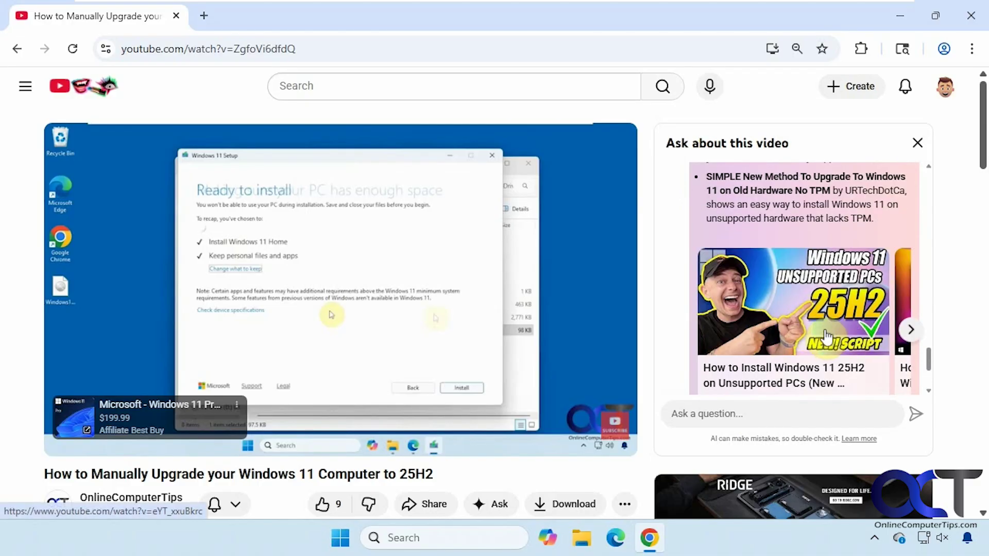
pyautogui.click(910, 331)
pyautogui.click(909, 332)
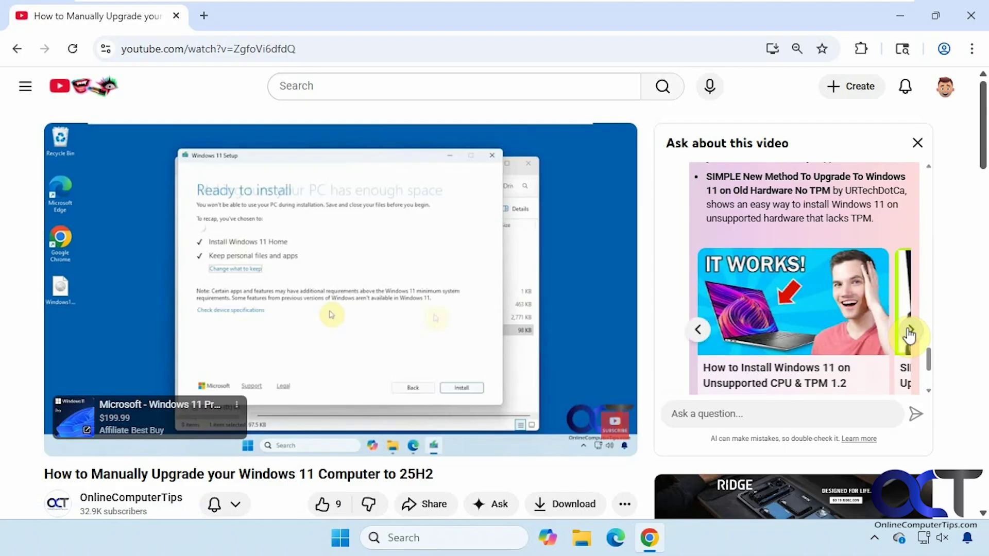
pyautogui.click(910, 333)
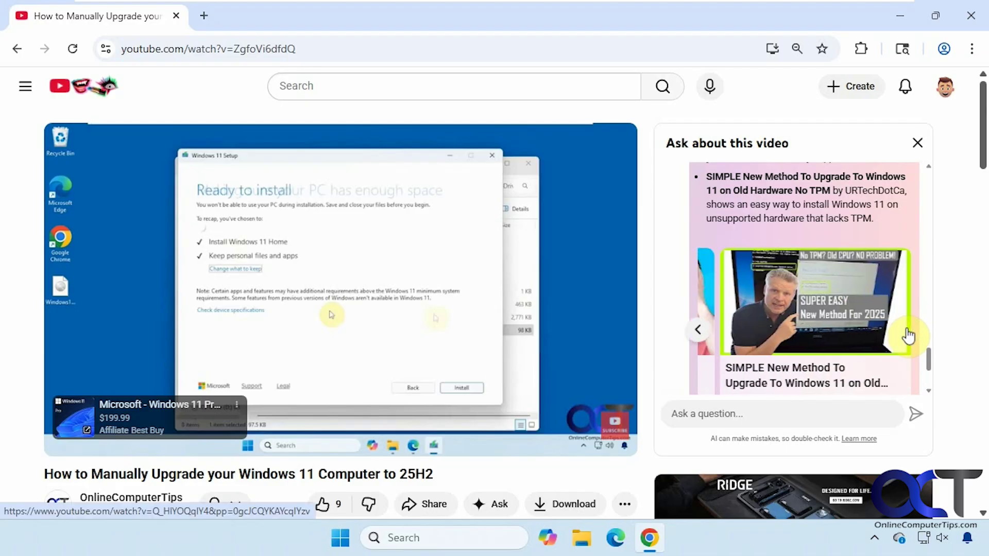